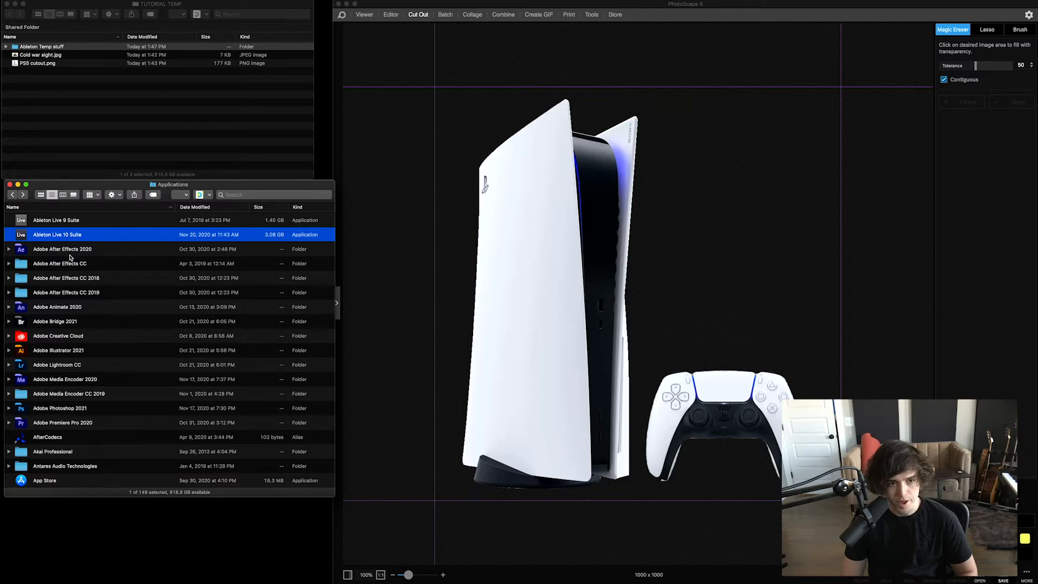
Open the package contents of Ableton Live 10 Suite and select the Resources folder inside Contents
right_click(89, 237)
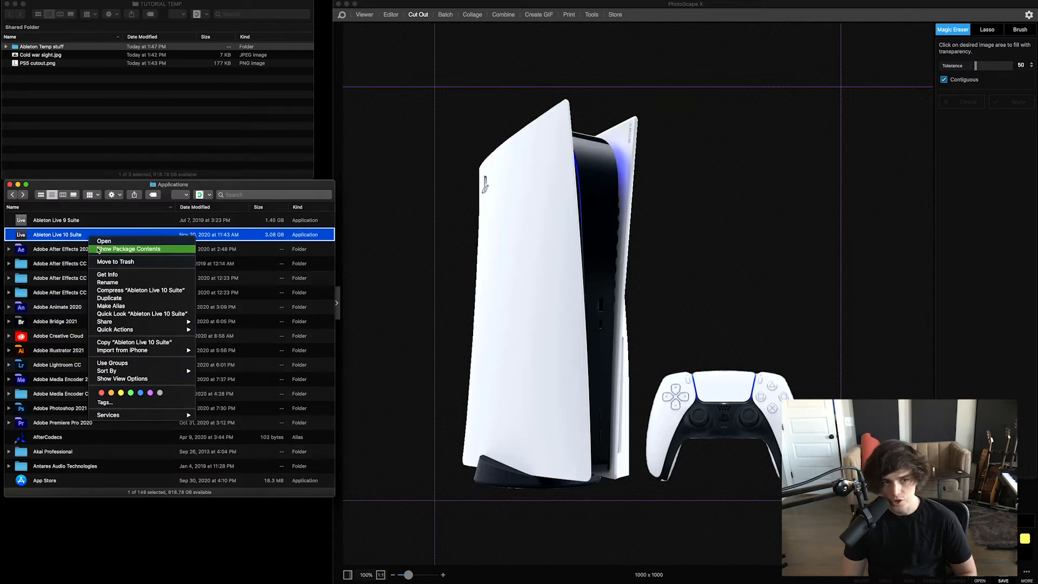
click(98, 249)
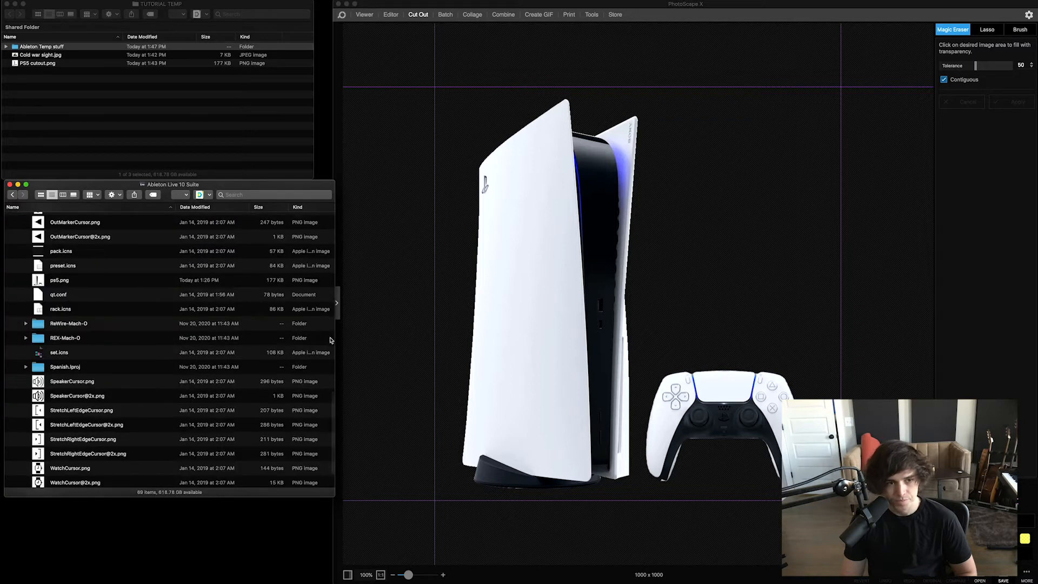
scroll(157, 360, down, 3)
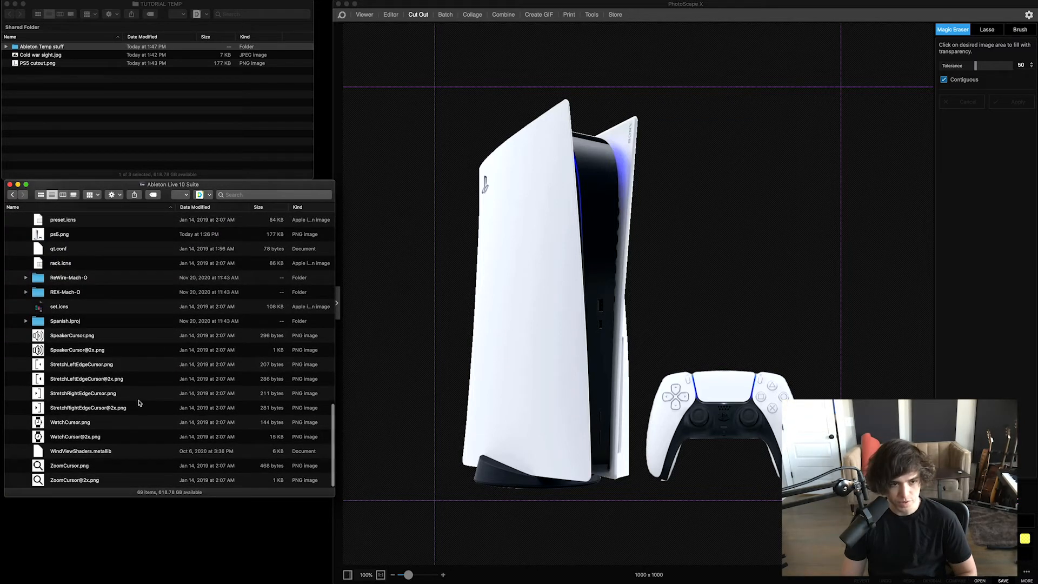
scroll(151, 386, up, 15)
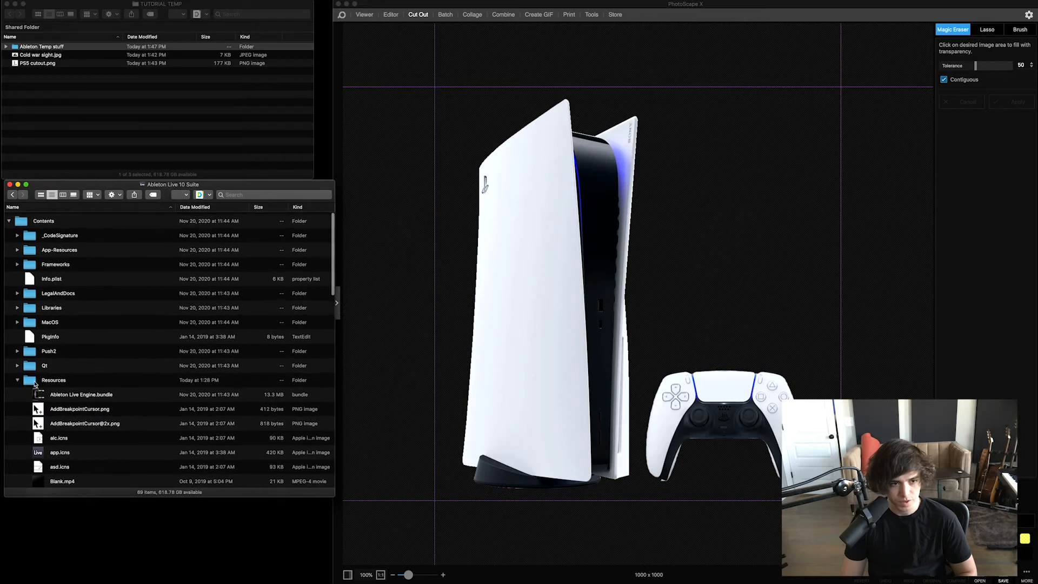
click(26, 383)
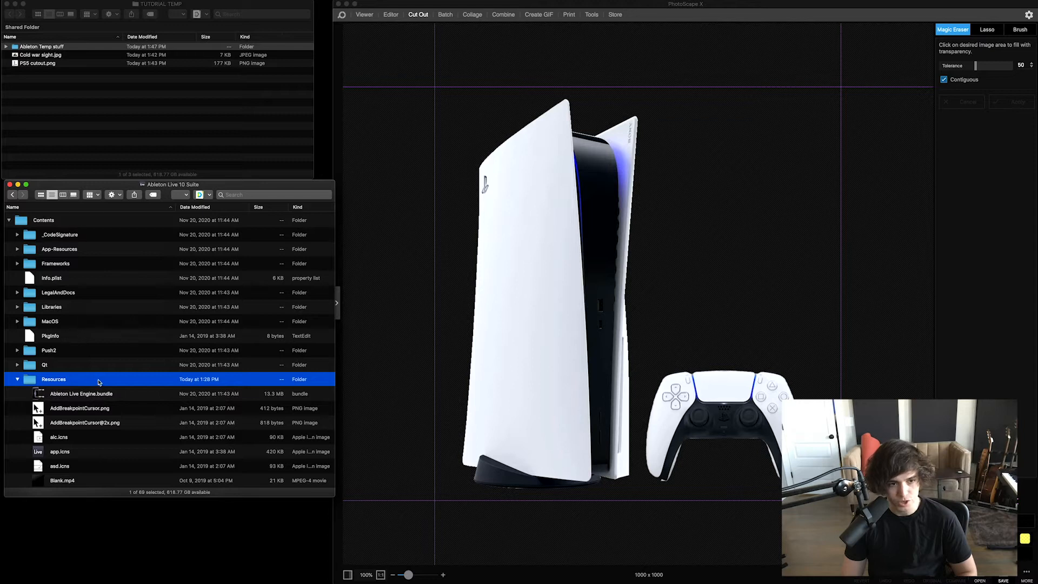
Look through the cursor PNG files in the Resources folder
scroll(101, 382, down, 5)
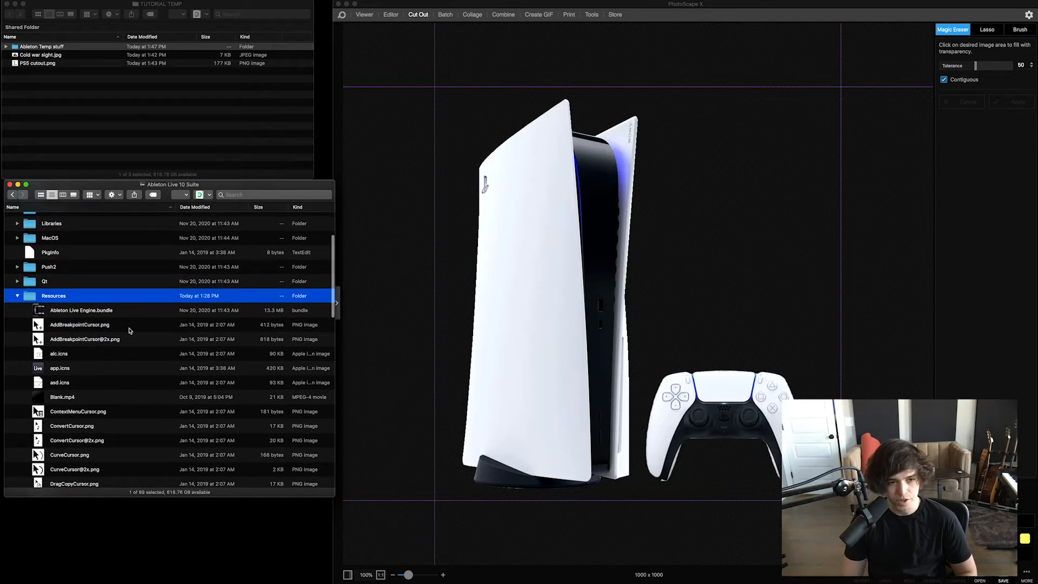
click(129, 341)
scroll(125, 362, down, 5)
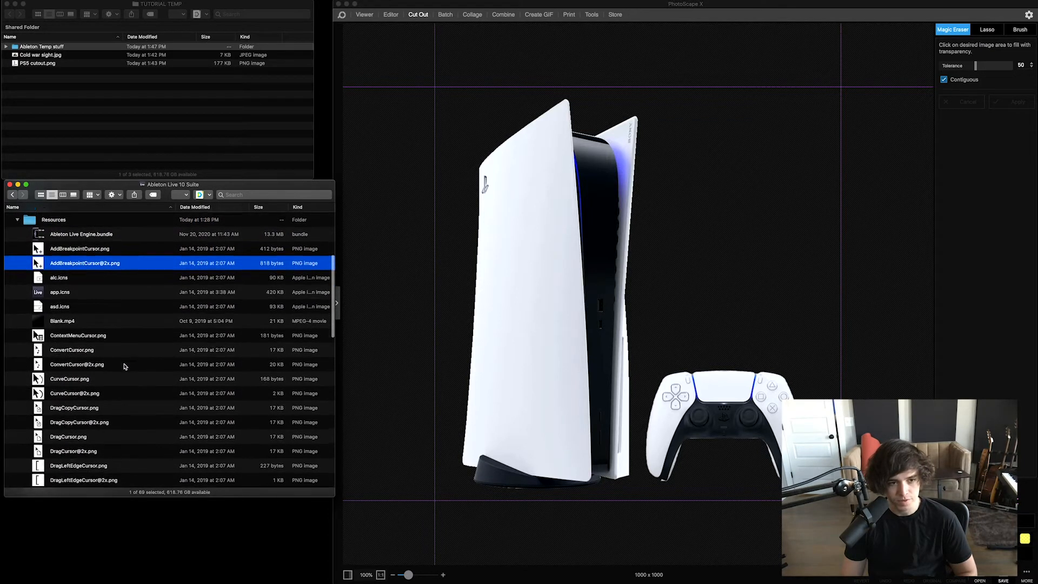
click(122, 312)
key(Down)
scroll(117, 340, down, 3)
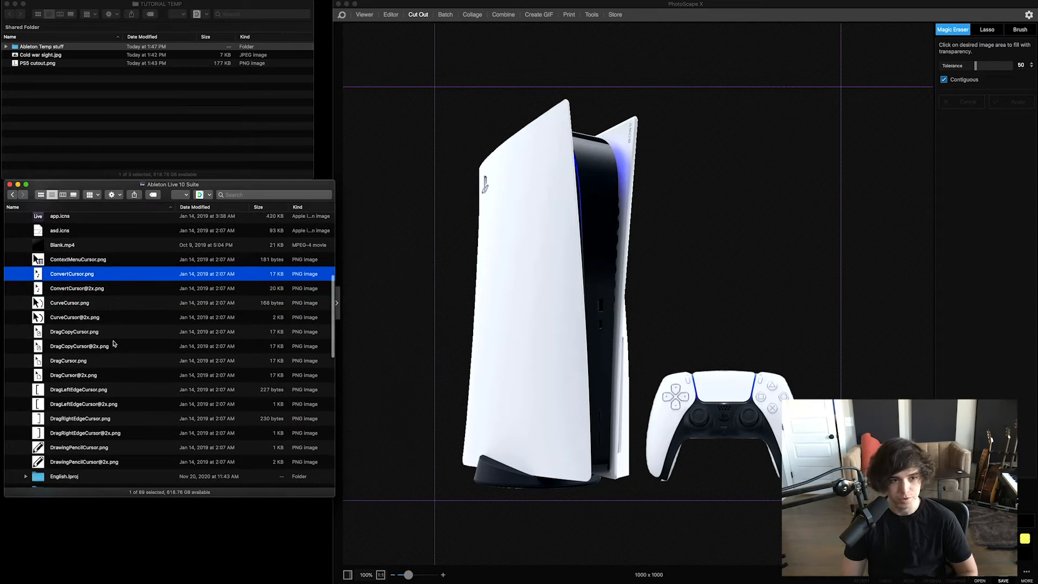
scroll(133, 333, down, 2)
click(119, 313)
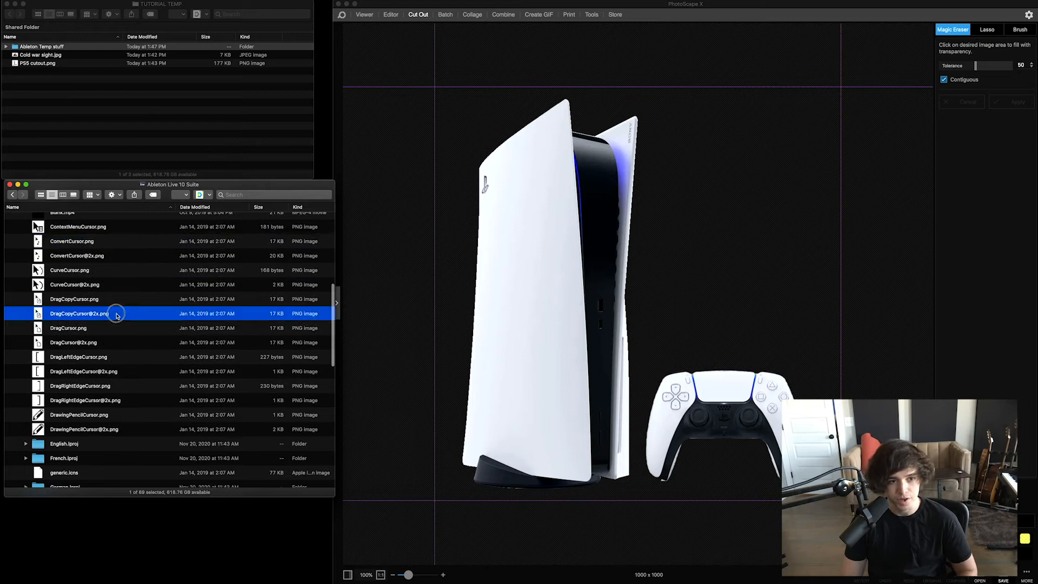
scroll(117, 315, down, 6)
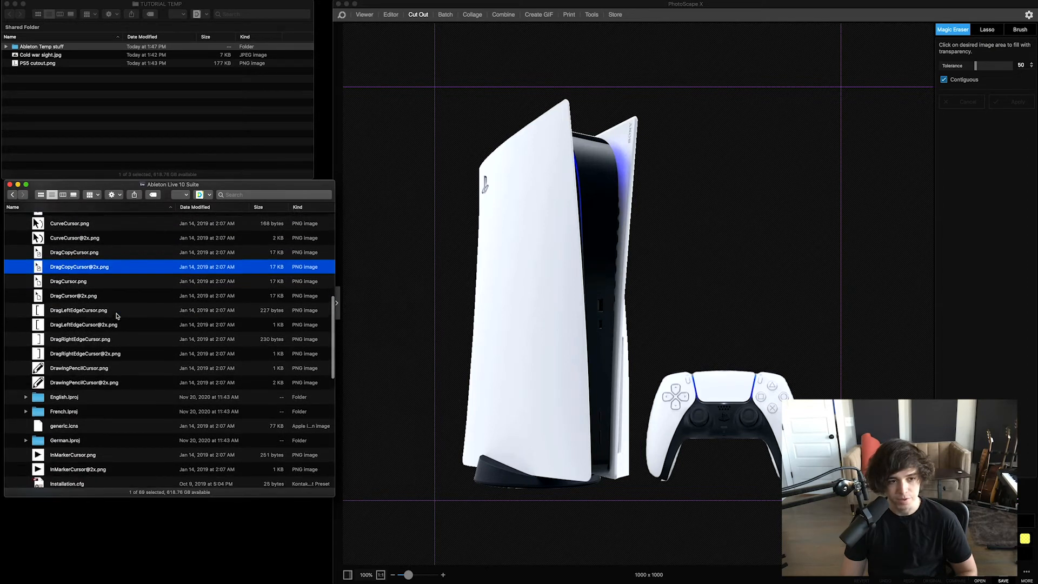
click(140, 257)
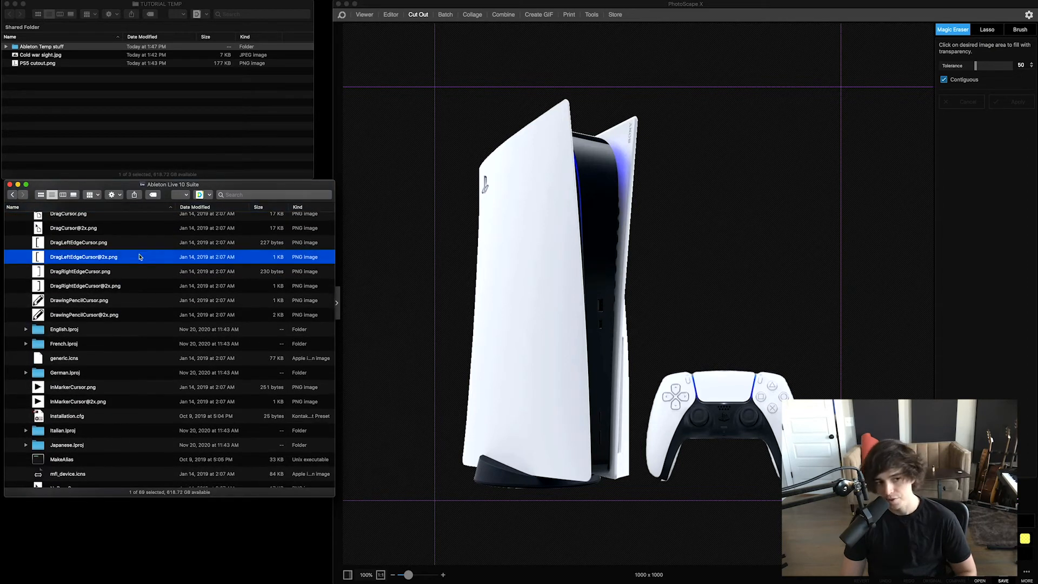
click(134, 314)
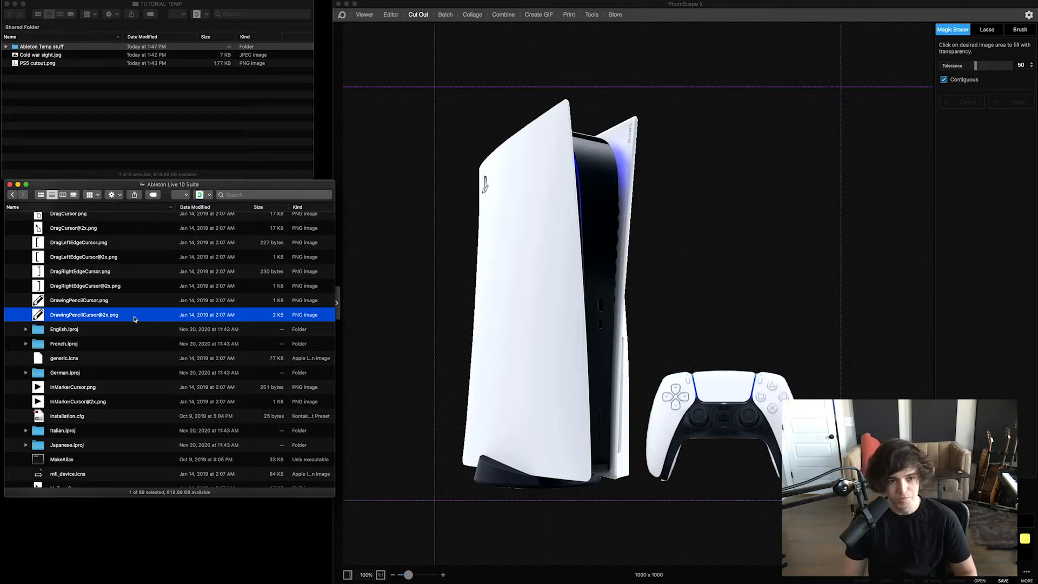
key(super+d)
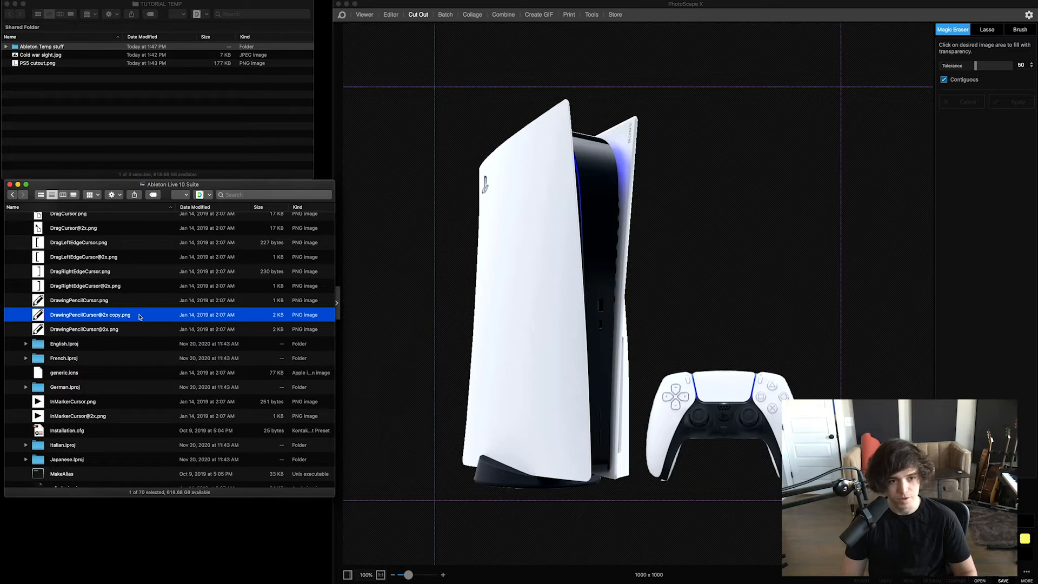
drag(140, 317, 136, 116)
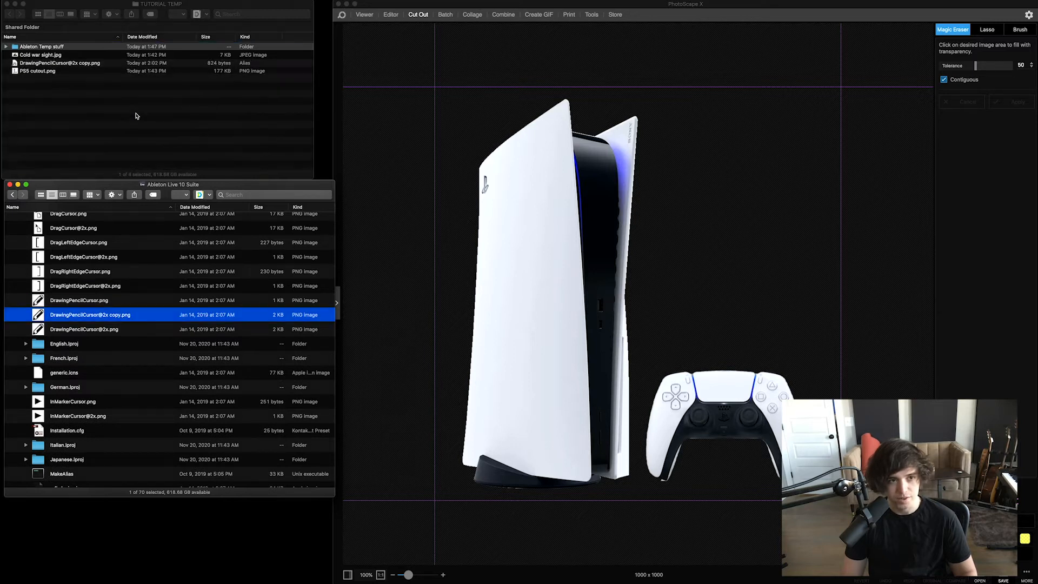
click(105, 63)
drag(32, 60, 22, 48)
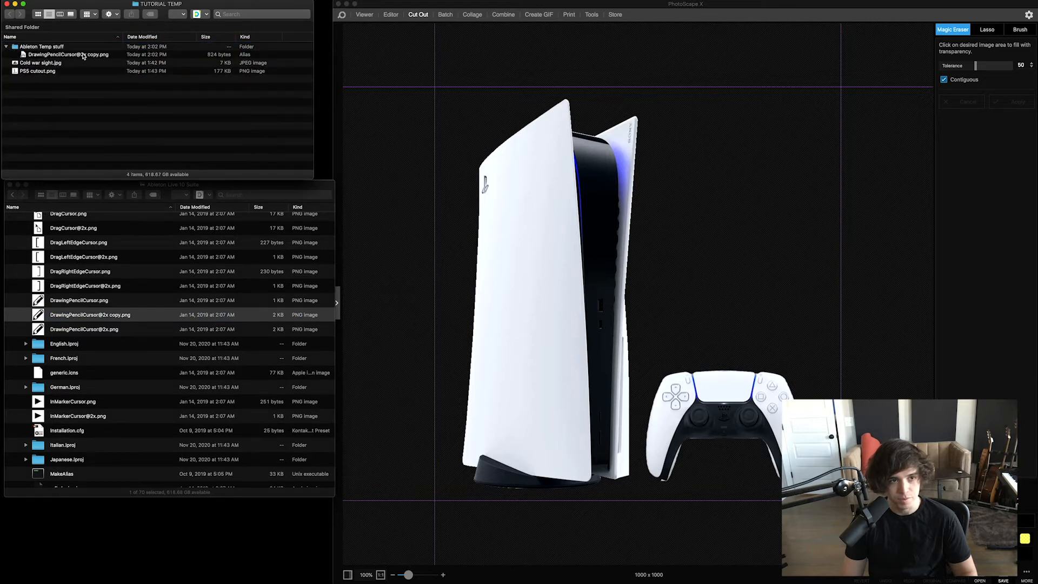
click(85, 56)
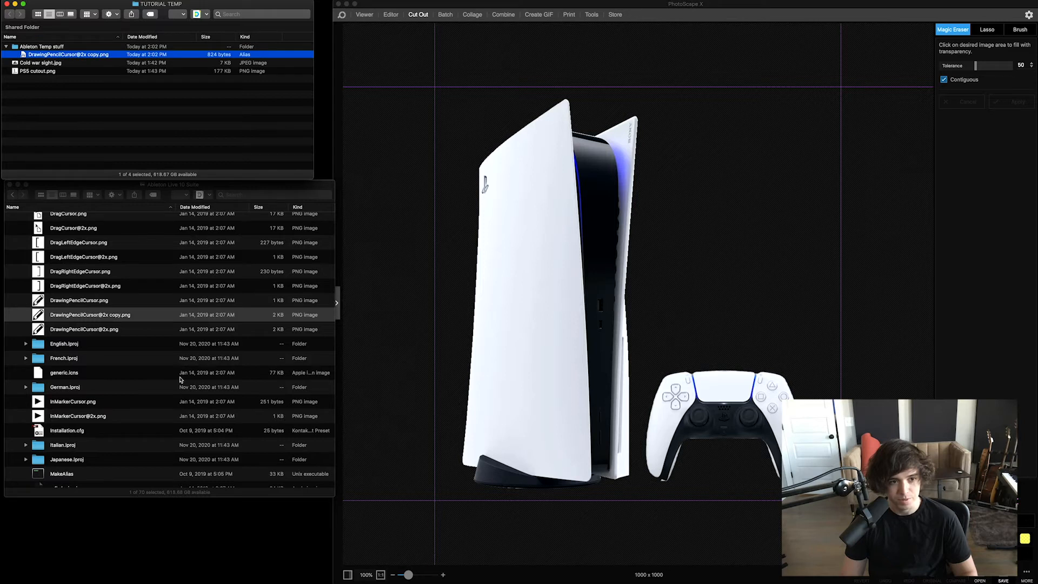
Copy the file name from the pencil cursor duplicate and delete both DrawingPencilCursor@2x files from the Resources folder
click(151, 316)
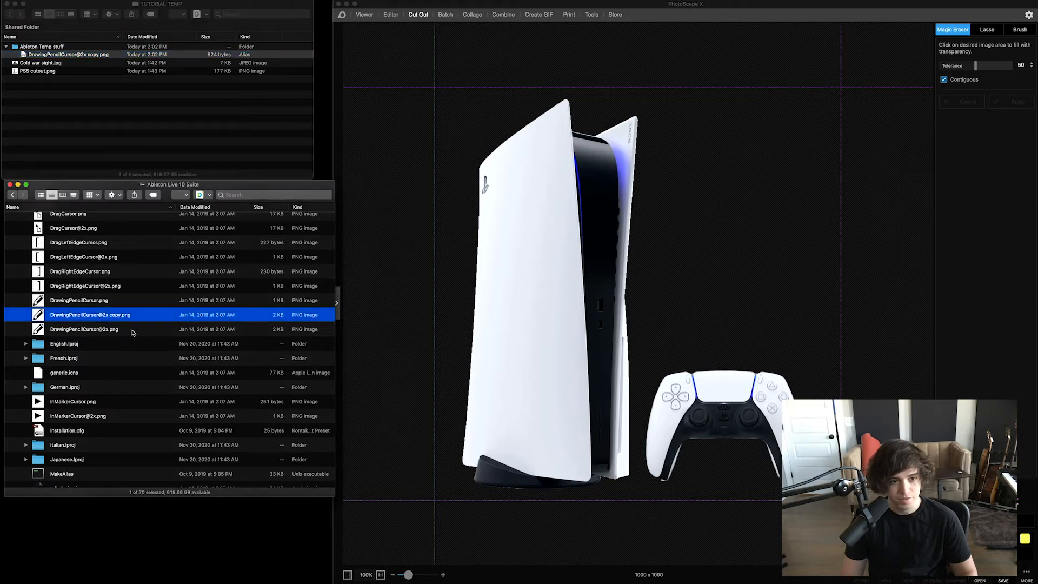
click(132, 331)
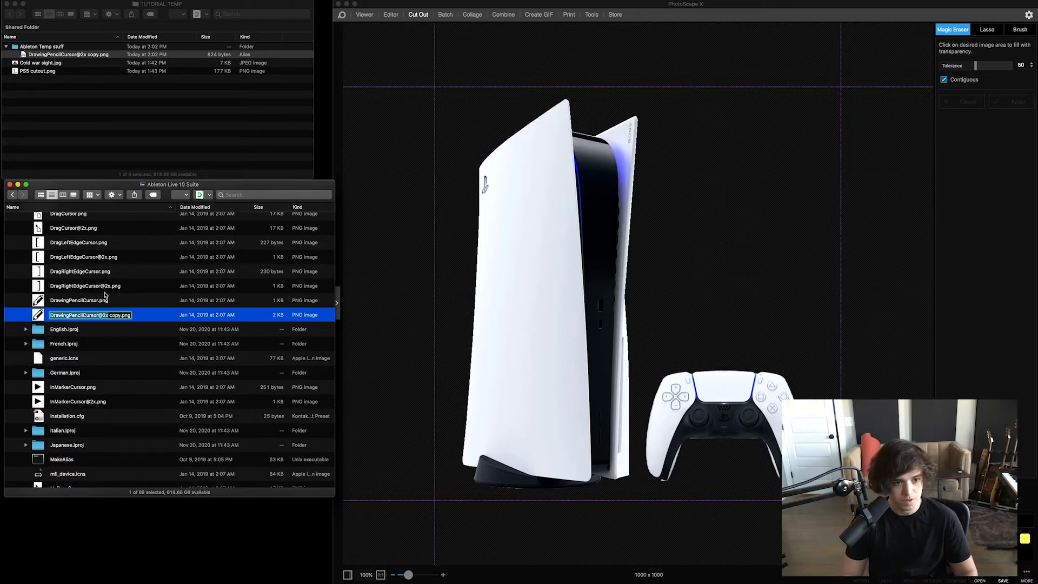
click(127, 302)
click(137, 318)
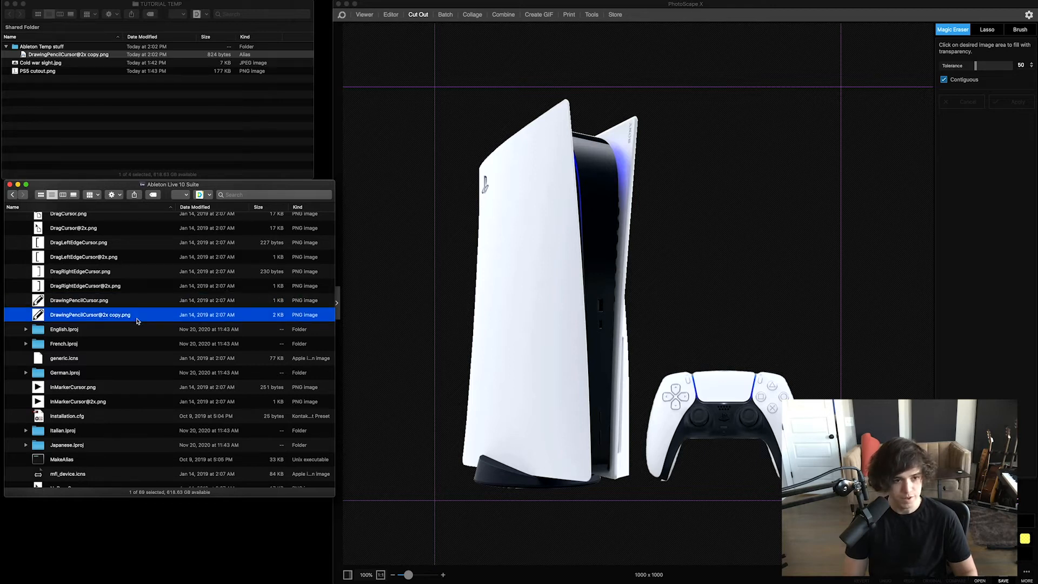
key(Return)
key(super+c)
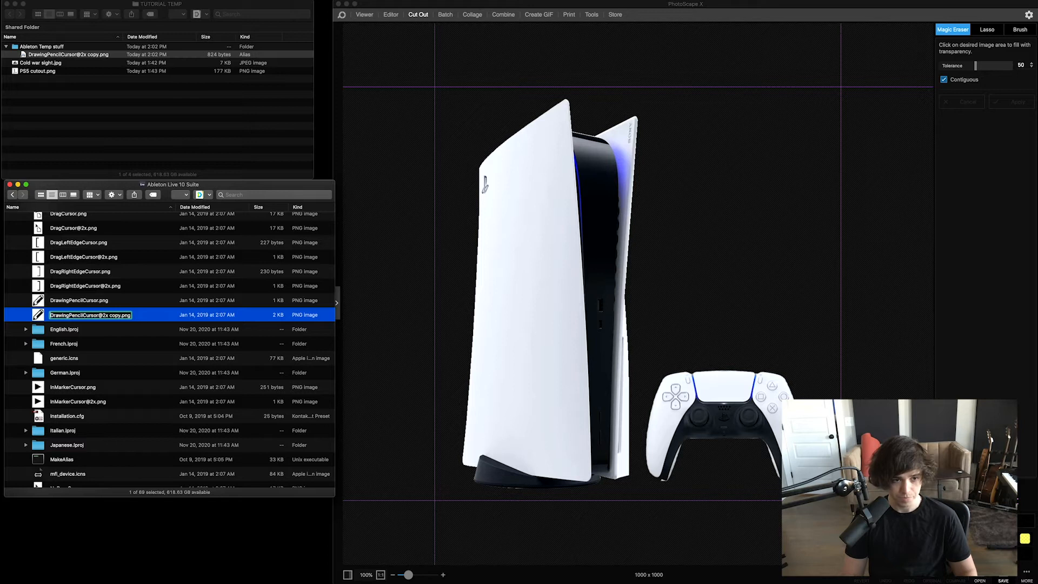
key(super+BackSpace)
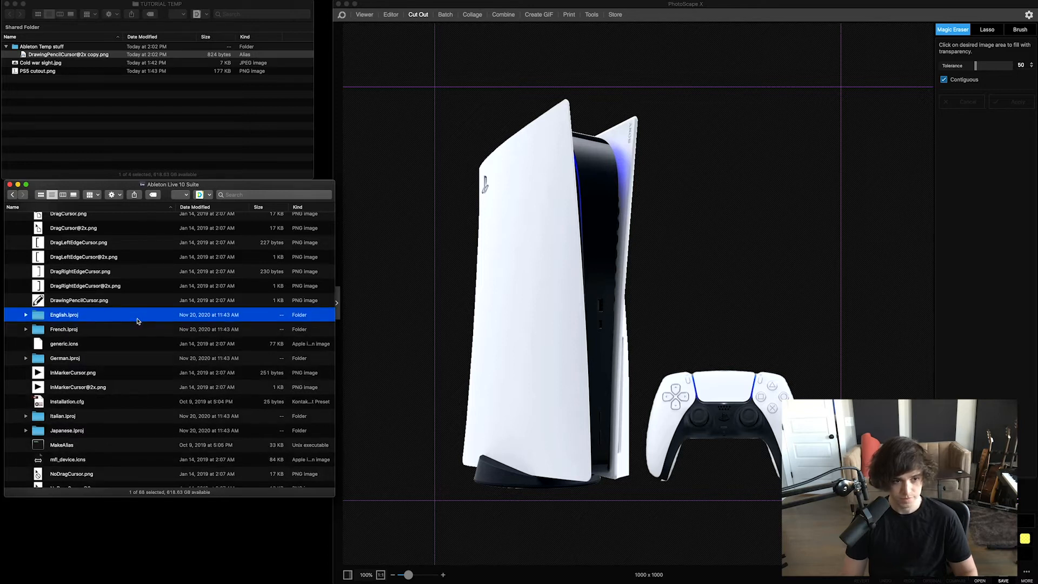
click(69, 73)
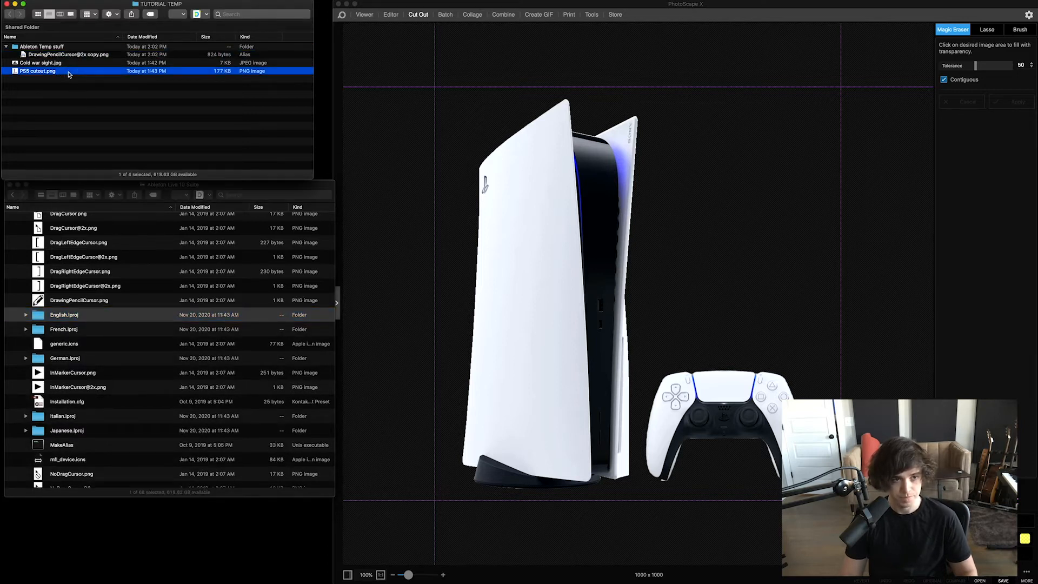
drag(69, 72, 113, 298)
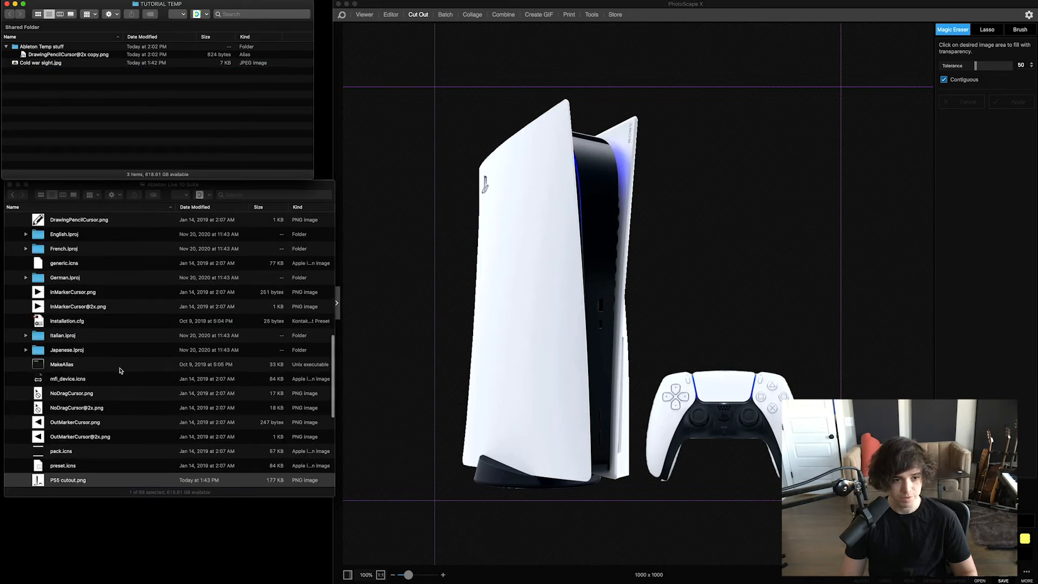
scroll(113, 421, down, 3)
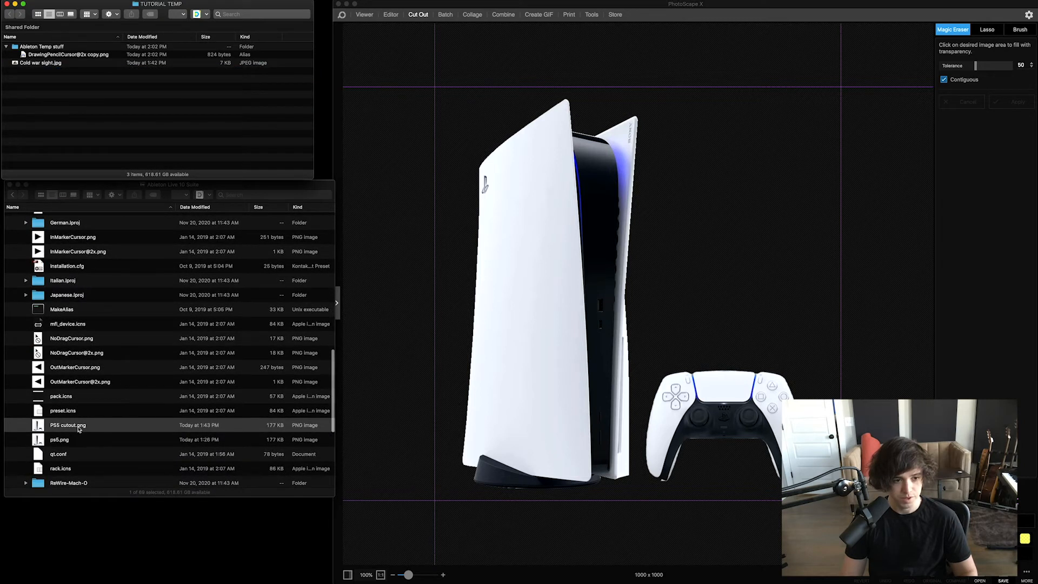
click(82, 427)
click(76, 426)
key(super+v)
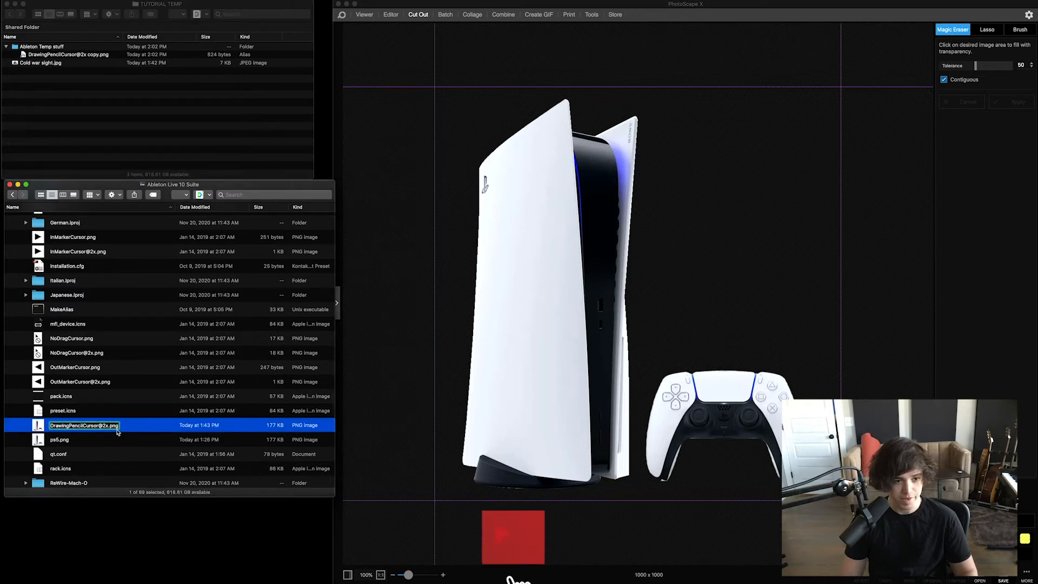
key(Return)
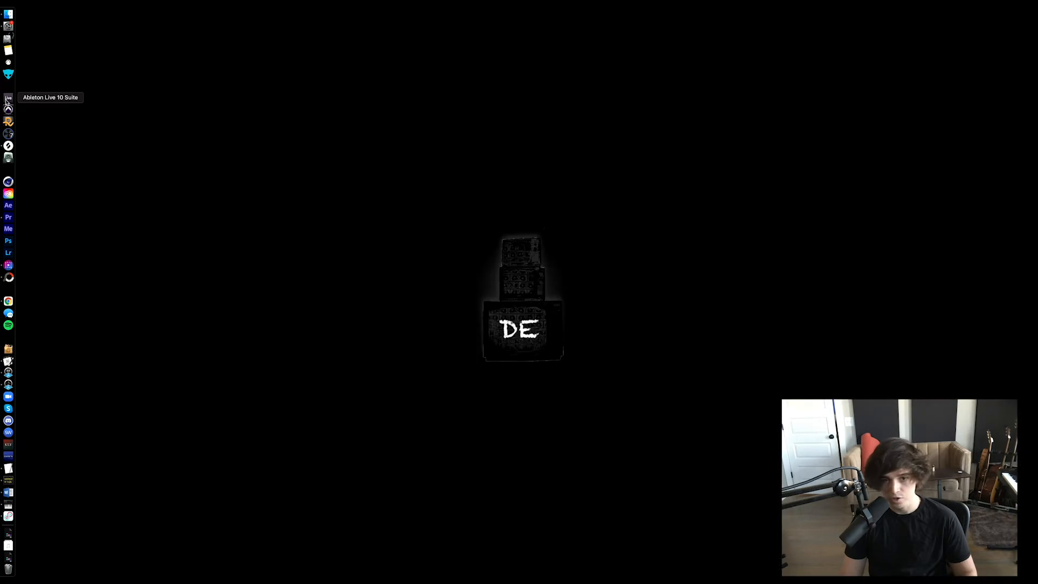
Launch Ableton Live 10 Suite and turn on the automation display and Draw Mode
click(6, 101)
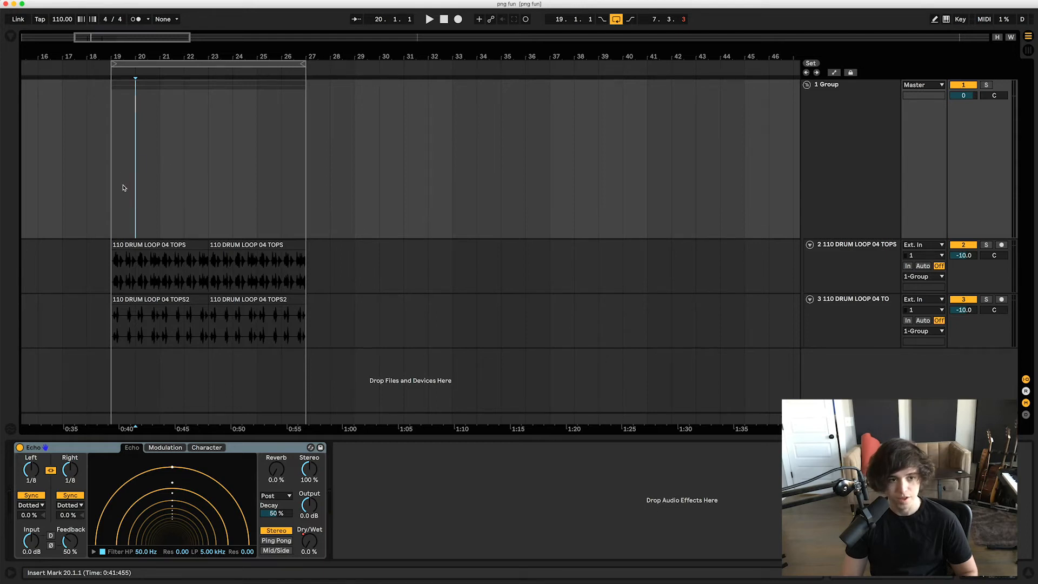
key(a)
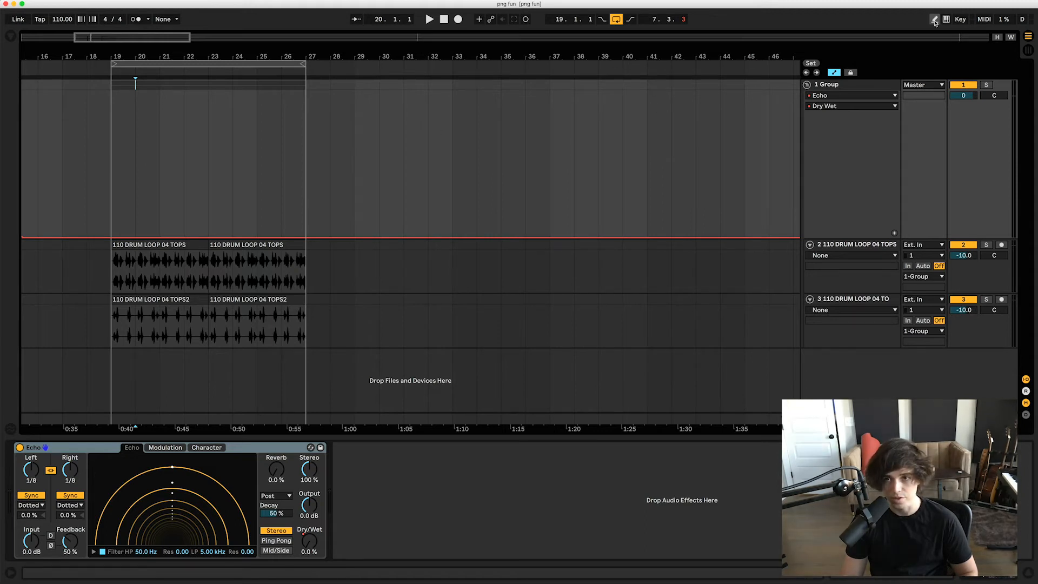
click(935, 20)
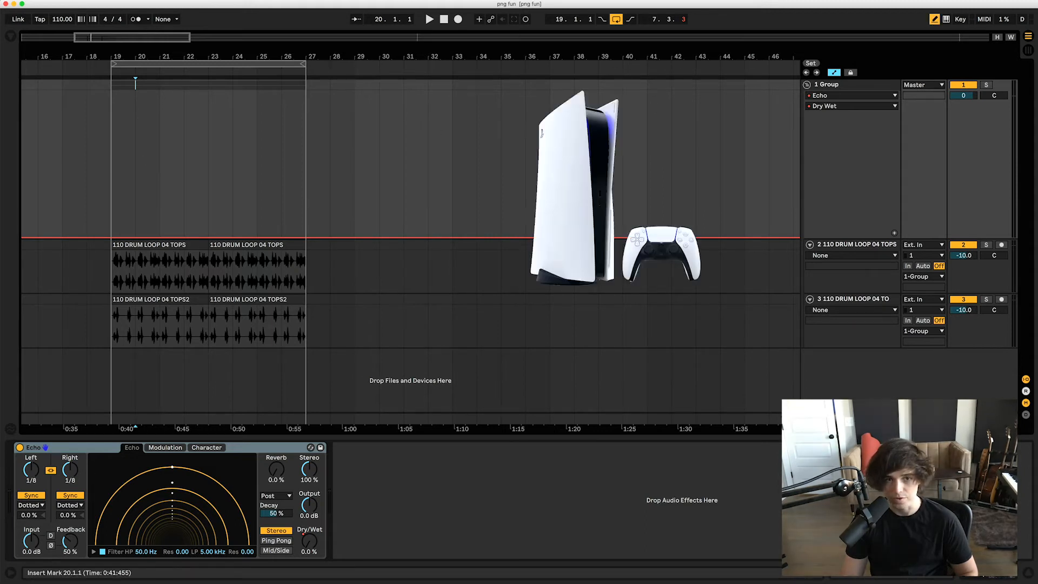
Draw freehand Echo Dry/Wet automation on the 1 Group track with the custom pencil cursor, roughly between bars 18 and 26
mouse_move(97, 143)
mouse_down()
mouse_move(215, 144)
mouse_move(225, 182)
mouse_move(102, 245)
mouse_move(219, 178)
mouse_move(241, 132)
mouse_move(258, 122)
mouse_move(270, 160)
mouse_move(195, 139)
mouse_up()
mouse_move(113, 212)
mouse_down()
mouse_move(156, 200)
mouse_move(220, 152)
mouse_up()
mouse_move(113, 221)
mouse_down()
mouse_move(230, 132)
mouse_move(292, 234)
mouse_move(346, 235)
mouse_move(196, 235)
mouse_move(103, 254)
mouse_move(181, 141)
mouse_move(226, 120)
mouse_move(247, 218)
mouse_move(282, 252)
mouse_move(250, 142)
mouse_move(216, 116)
mouse_move(174, 136)
mouse_up()
mouse_move(120, 233)
mouse_down()
mouse_move(129, 192)
mouse_move(181, 114)
mouse_move(259, 165)
mouse_move(285, 209)
mouse_move(240, 127)
mouse_move(175, 102)
mouse_move(135, 190)
mouse_move(156, 135)
mouse_move(169, 133)
mouse_move(238, 127)
mouse_move(267, 173)
mouse_up()
mouse_move(283, 216)
mouse_down()
mouse_move(252, 236)
mouse_move(120, 237)
mouse_move(184, 99)
mouse_move(246, 135)
mouse_move(258, 190)
mouse_move(283, 232)
mouse_up()
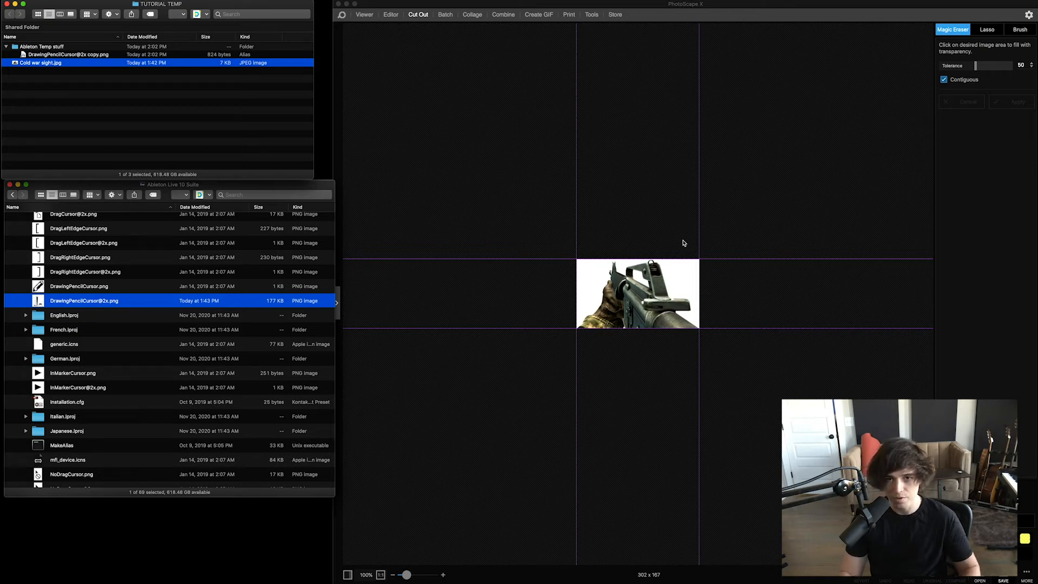
In PhotoScape X, erase the white background of Cold war sight.jpg with Magic Eraser and save it as PNG "Cold war sight-cutout" in TUTORIAL TEMP
click(383, 3)
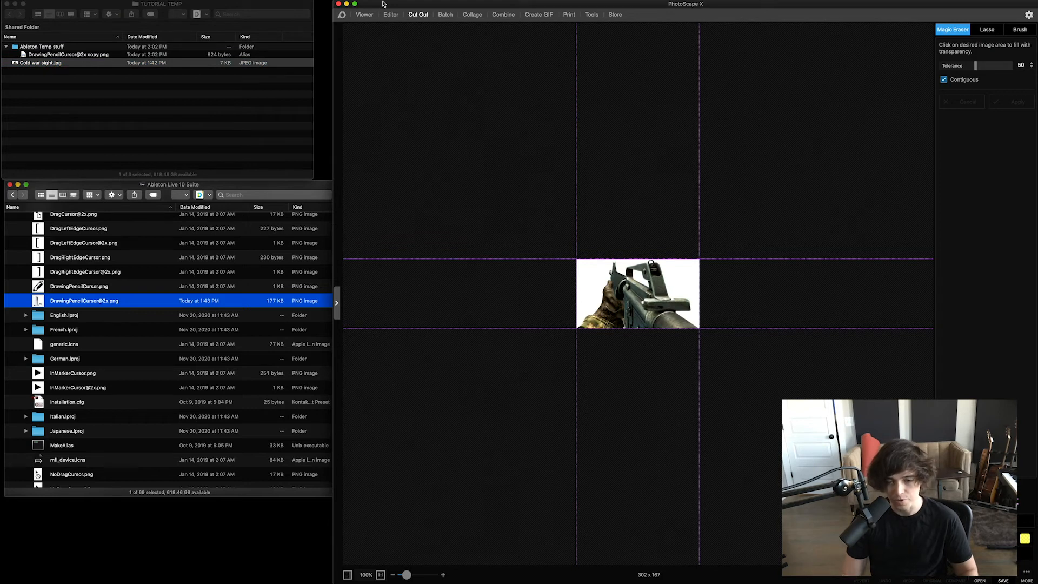
click(687, 277)
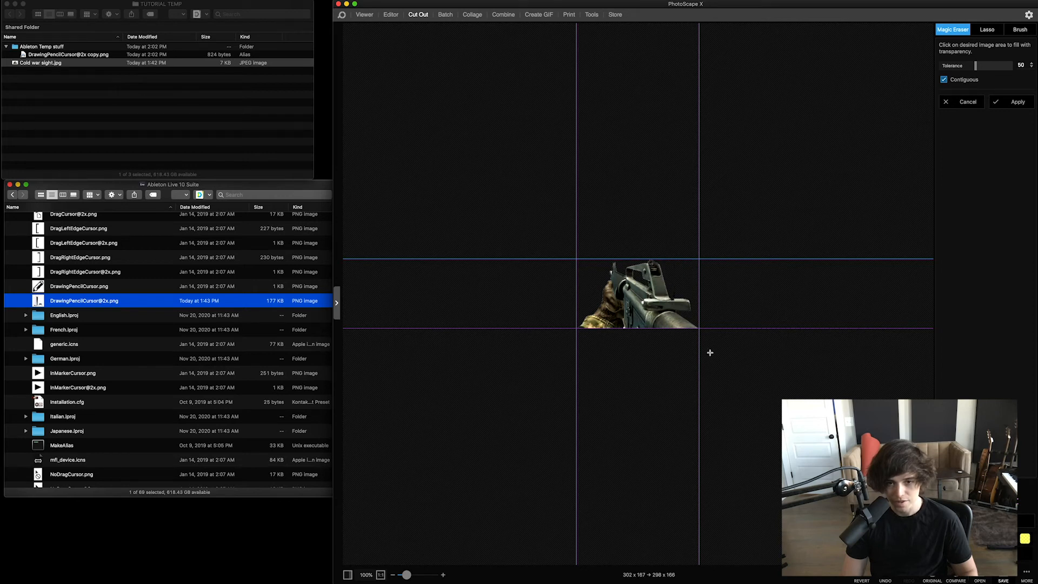
click(1001, 580)
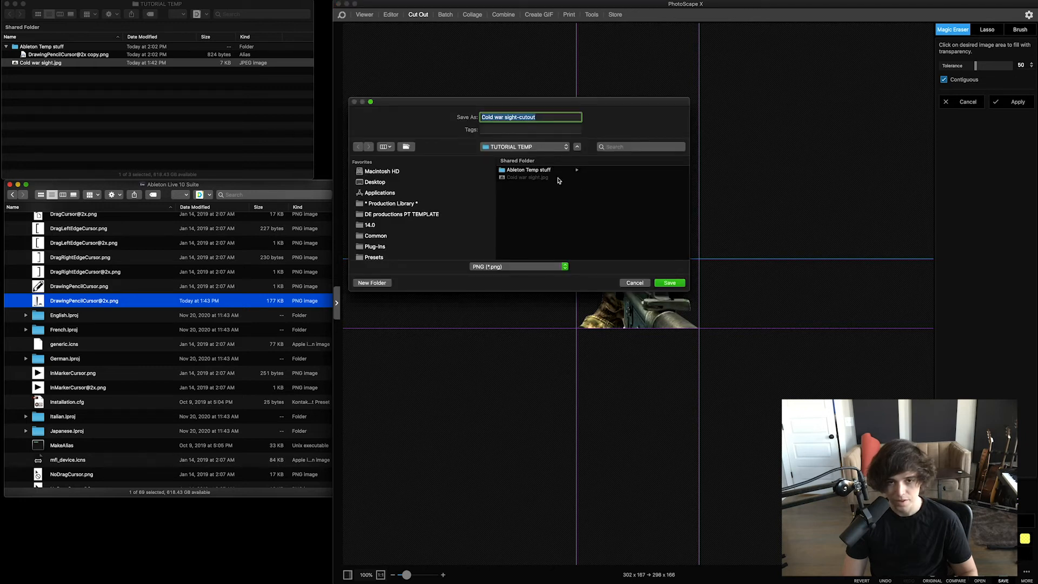
click(672, 283)
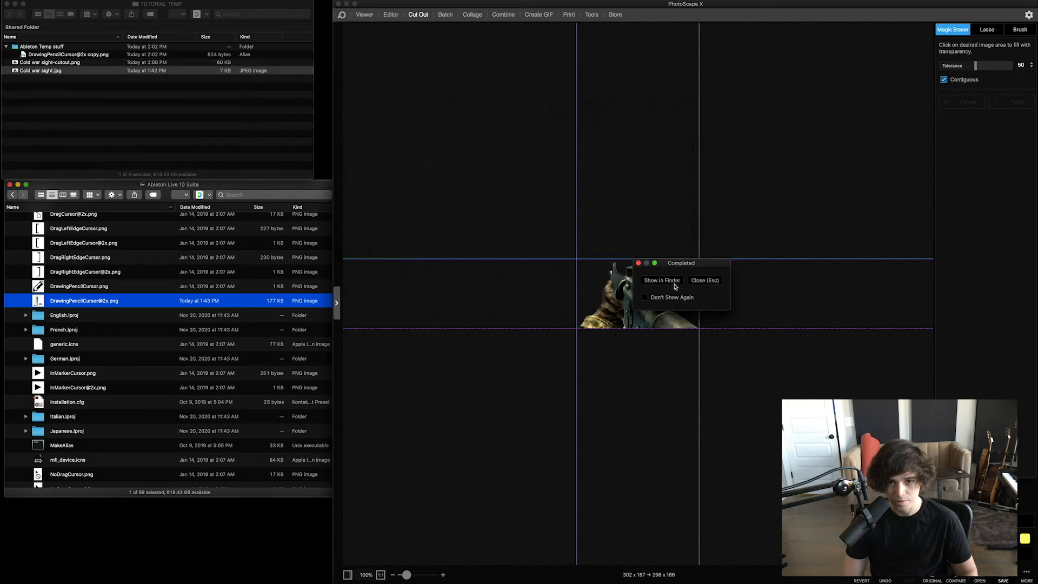
click(149, 304)
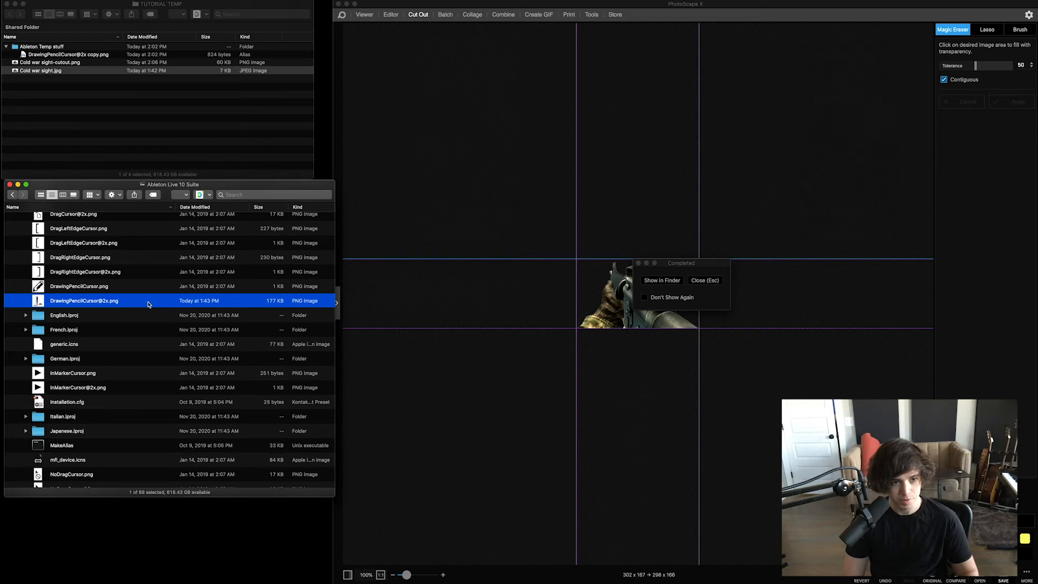
key(Return)
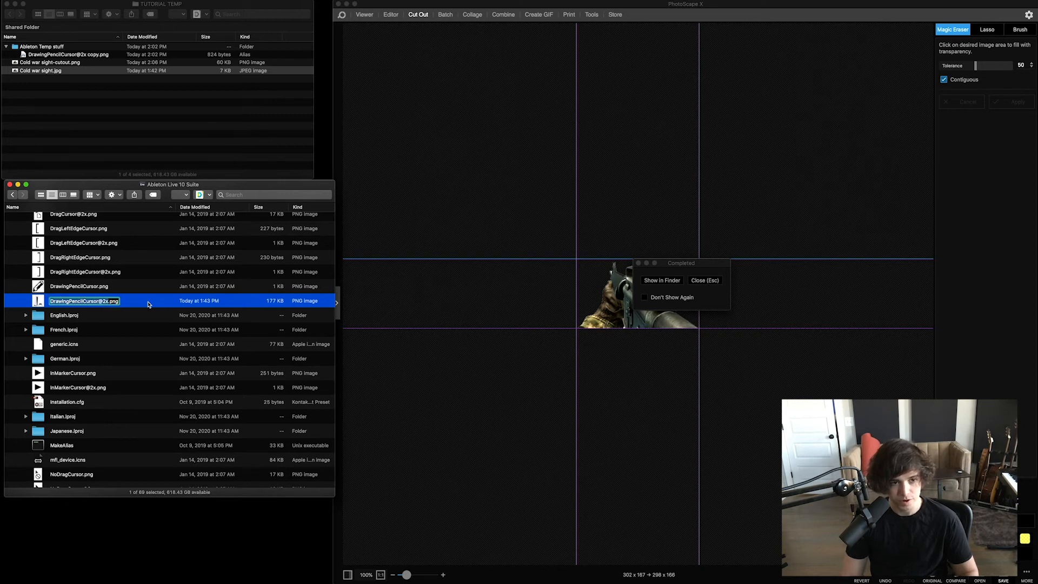
click(138, 287)
click(127, 305)
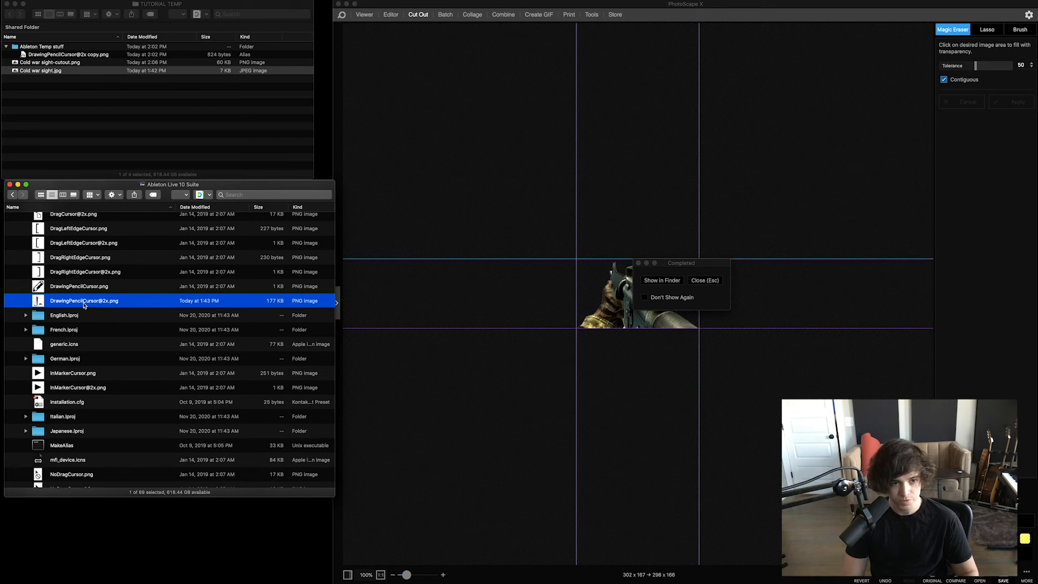
key(super+BackSpace)
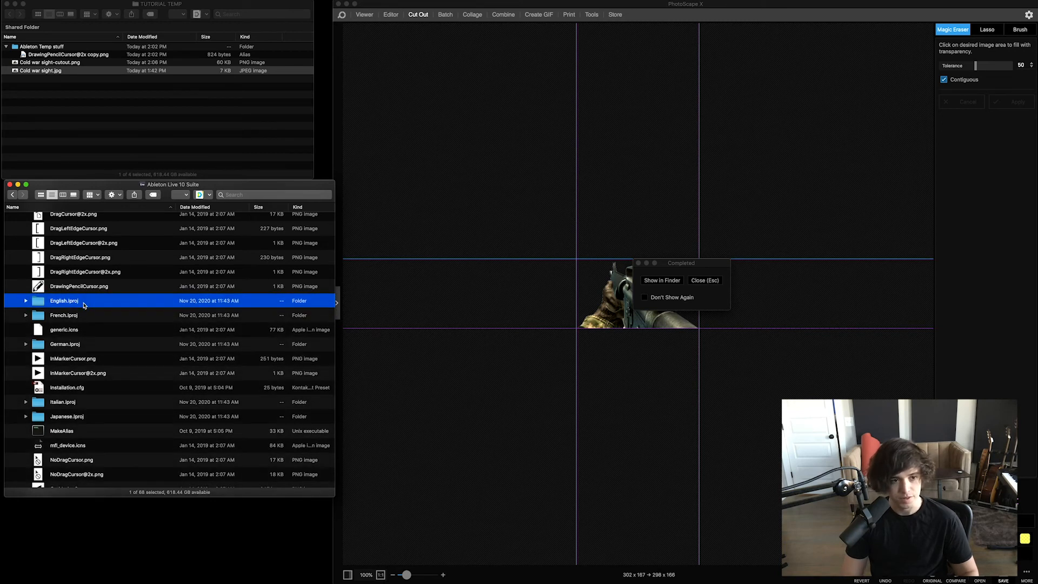
click(72, 72)
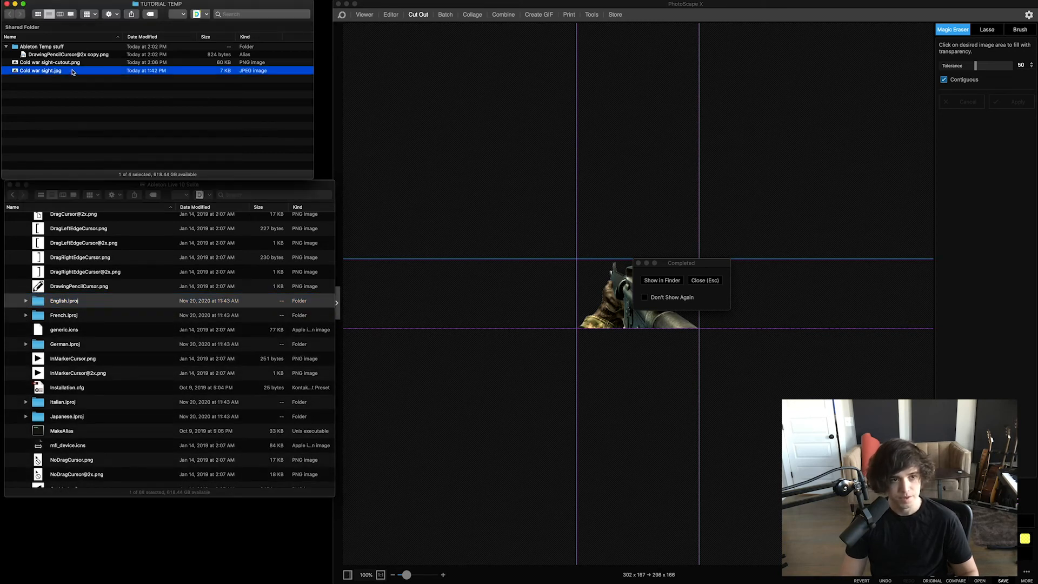
click(81, 64)
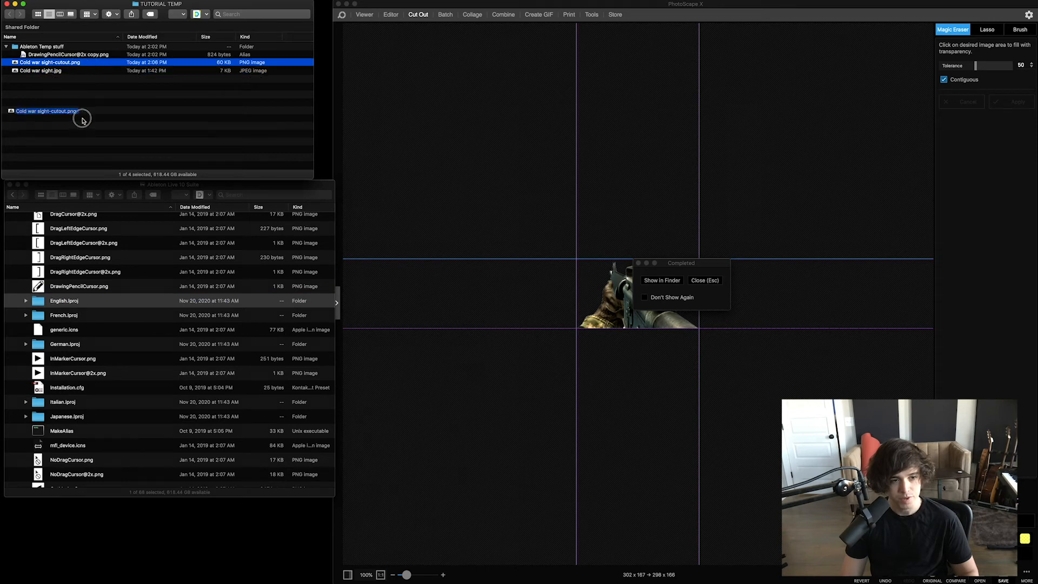
drag(99, 277, 100, 277)
scroll(135, 373, up, 3)
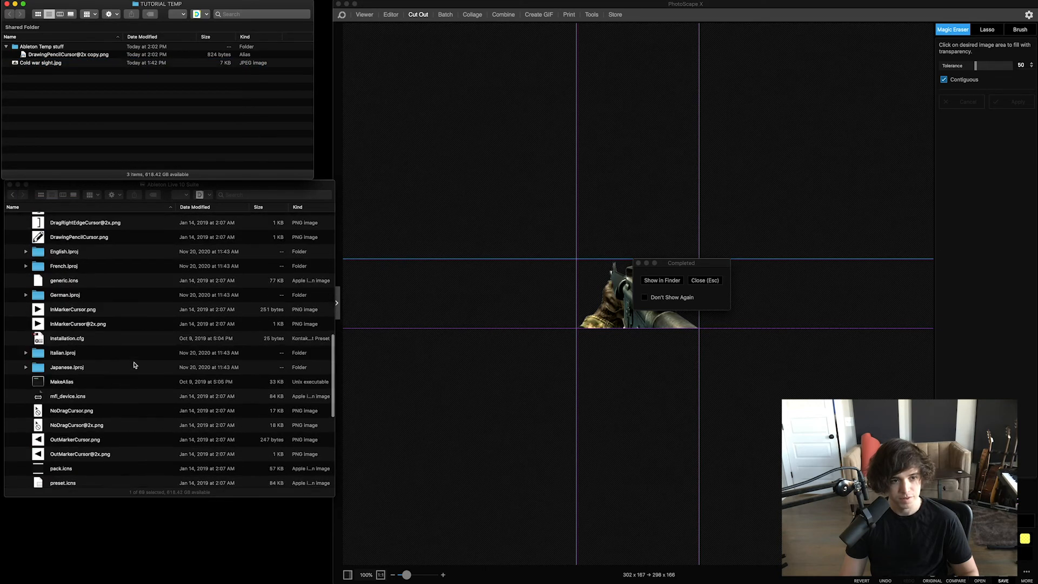
scroll(134, 364, up, 4)
click(89, 282)
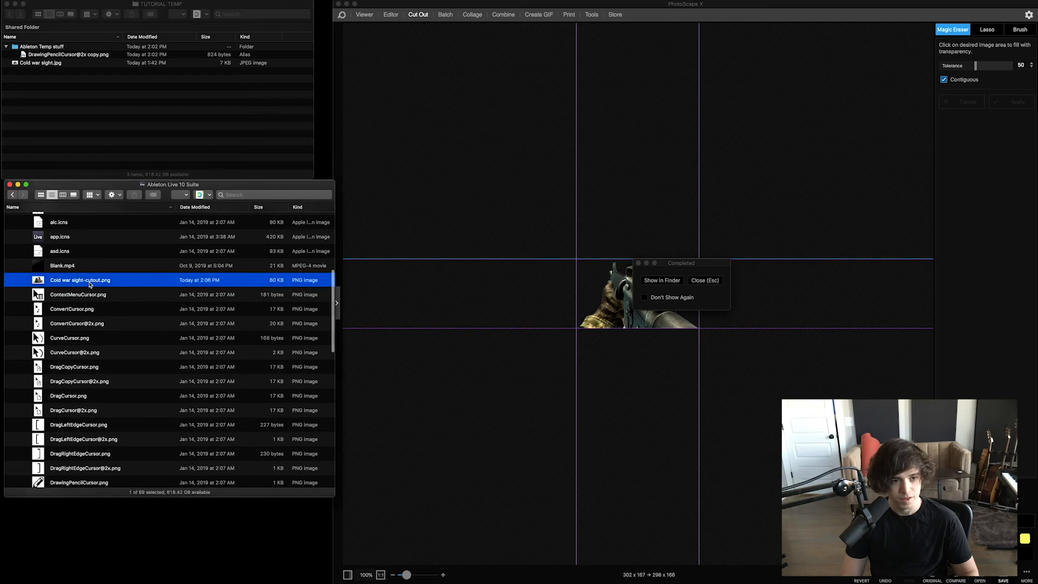
key(Return)
scroll(133, 346, down, 4)
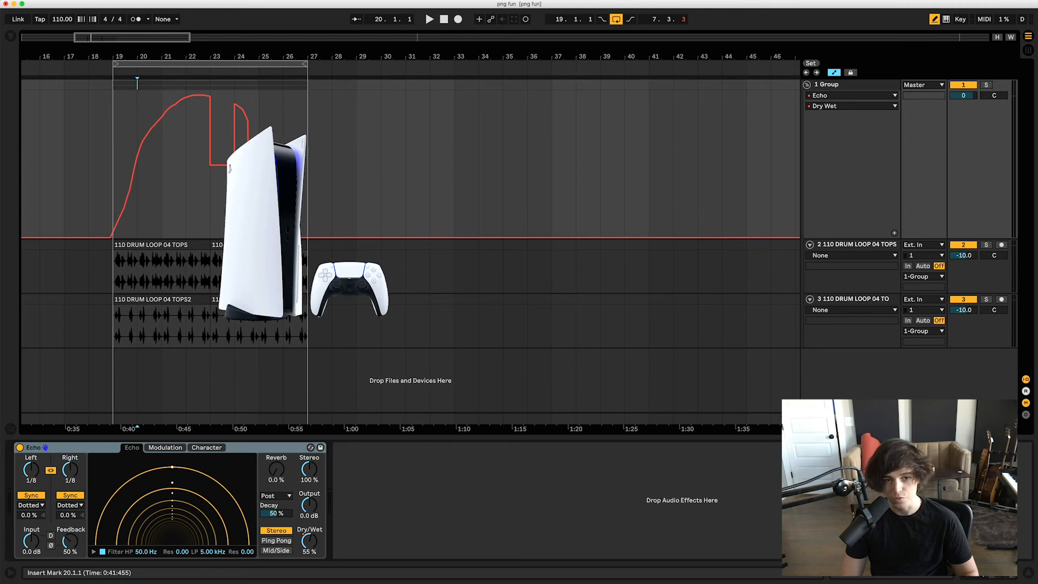
In Ableton Live, draw freehand and stepped Echo Dry/Wet automation on the 1 Group track with the new cursor, roughly between bars 17 and 28
click(200, 129)
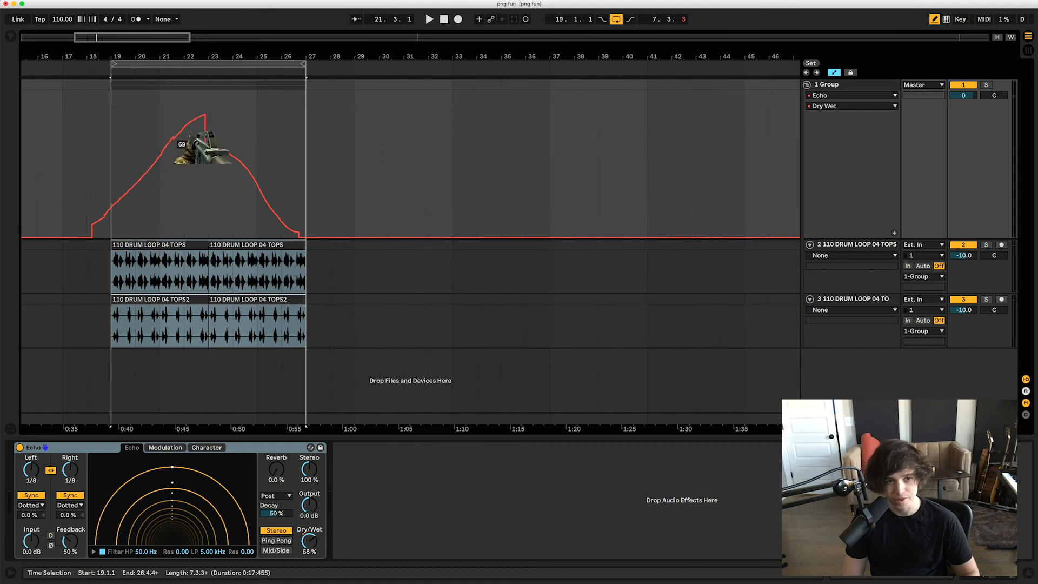
mouse_move(204, 116)
mouse_down()
mouse_move(290, 219)
mouse_move(281, 169)
mouse_move(248, 127)
mouse_move(207, 108)
mouse_move(120, 234)
mouse_move(181, 135)
mouse_move(235, 142)
mouse_move(243, 192)
mouse_move(285, 214)
mouse_move(288, 159)
mouse_move(222, 174)
mouse_move(216, 119)
mouse_move(226, 220)
mouse_move(272, 163)
mouse_move(284, 219)
mouse_move(273, 155)
mouse_move(284, 127)
mouse_move(240, 167)
mouse_move(251, 122)
mouse_move(277, 141)
mouse_move(278, 183)
mouse_move(299, 216)
mouse_move(179, 122)
mouse_up()
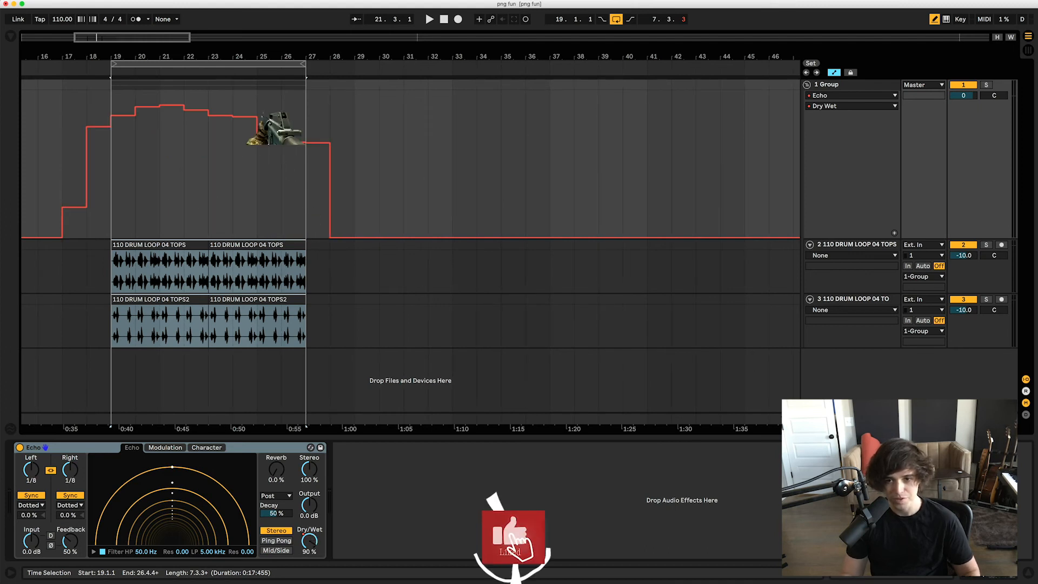
mouse_move(121, 204)
mouse_down()
mouse_move(116, 212)
mouse_move(304, 135)
mouse_up()
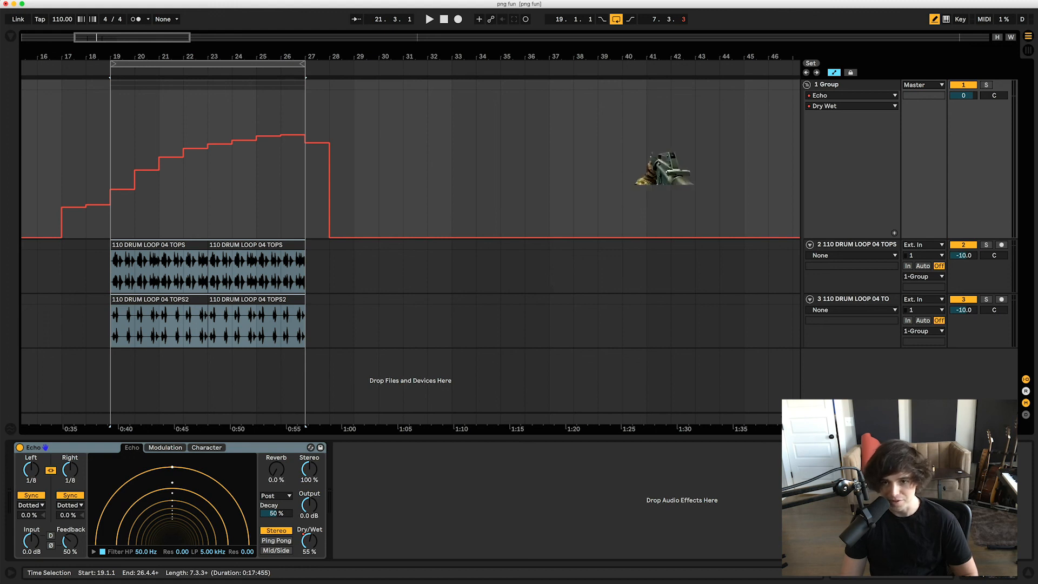
mouse_move(102, 207)
mouse_down()
mouse_move(331, 225)
mouse_move(30, 262)
mouse_up()
mouse_move(287, 266)
mouse_down()
mouse_move(545, 238)
mouse_move(625, 271)
mouse_move(255, 301)
mouse_move(111, 284)
mouse_move(164, 167)
mouse_move(275, 162)
mouse_move(326, 245)
mouse_move(403, 262)
mouse_up()
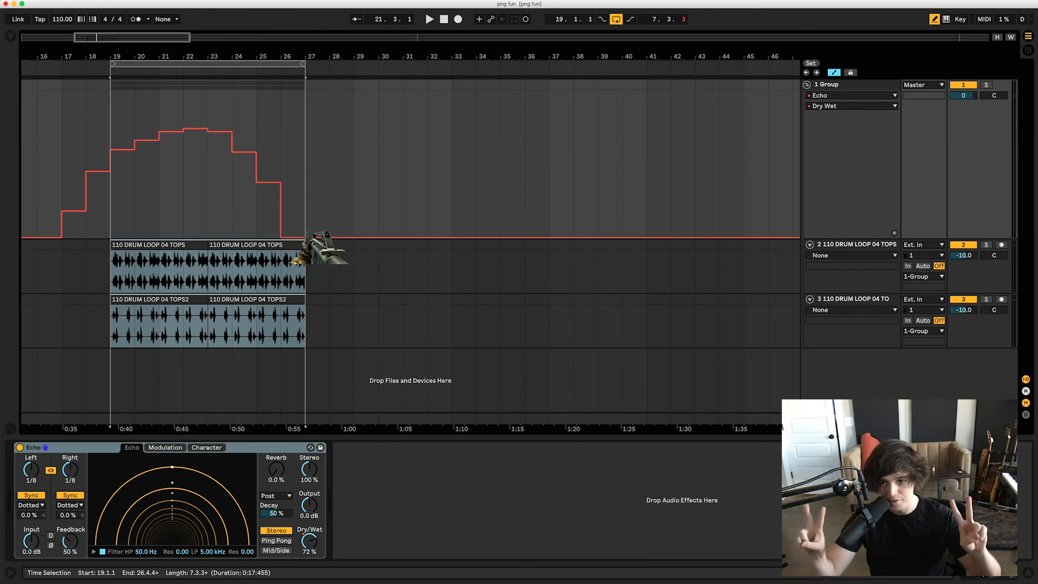
Play the loop from bar 19 with automation shown, and redraw the 1 Group Echo Dry/Wet automation down to a flat zero line
click(107, 161)
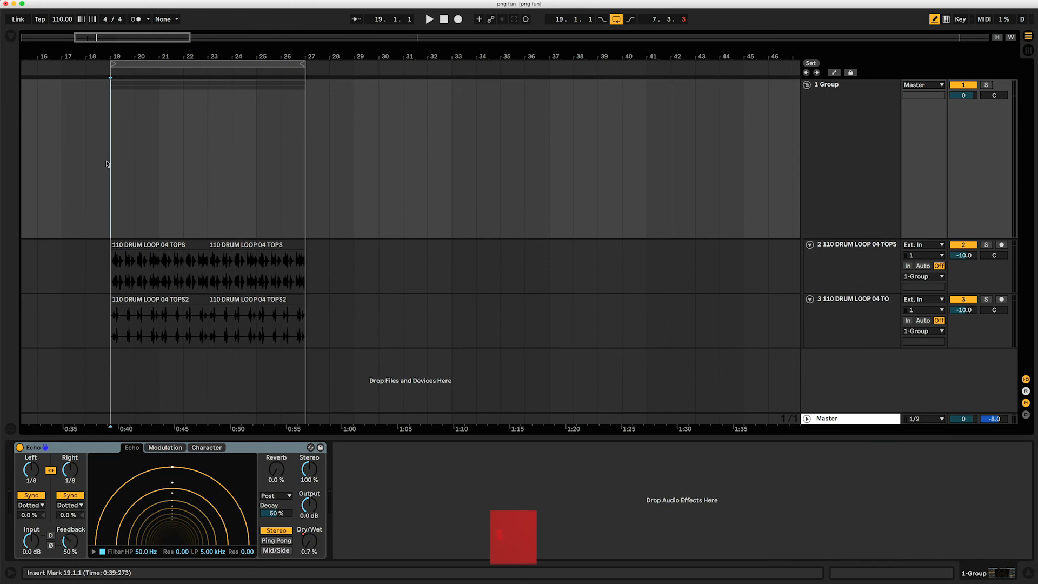
key(space)
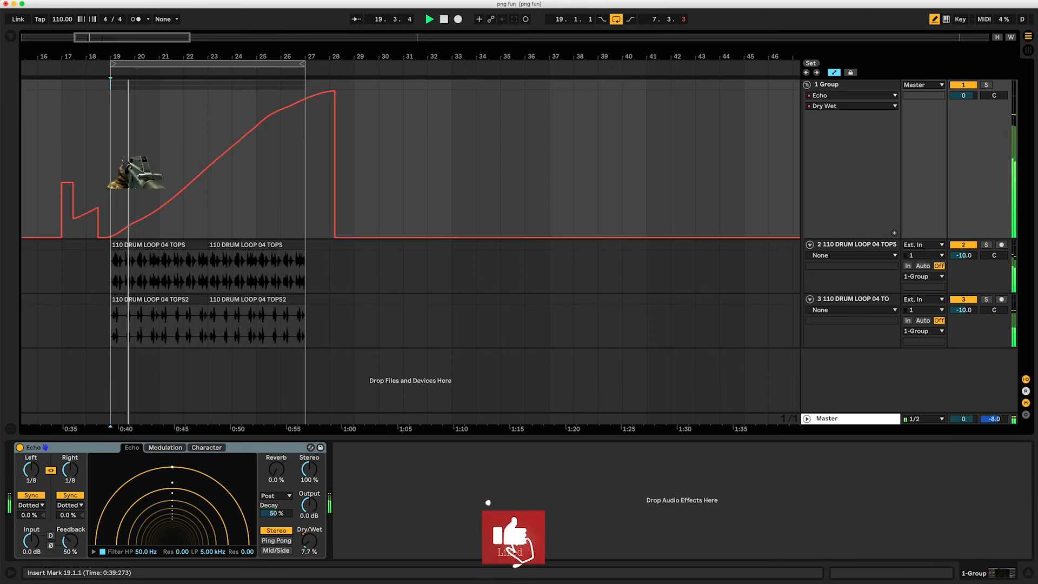
key(a)
mouse_move(162, 192)
mouse_down()
mouse_move(191, 148)
mouse_move(194, 298)
mouse_move(497, 335)
mouse_move(527, 258)
mouse_up()
mouse_move(231, 165)
mouse_down()
mouse_move(154, 220)
mouse_move(154, 232)
mouse_move(194, 186)
mouse_move(366, 91)
mouse_move(68, 351)
mouse_move(745, 238)
mouse_up()
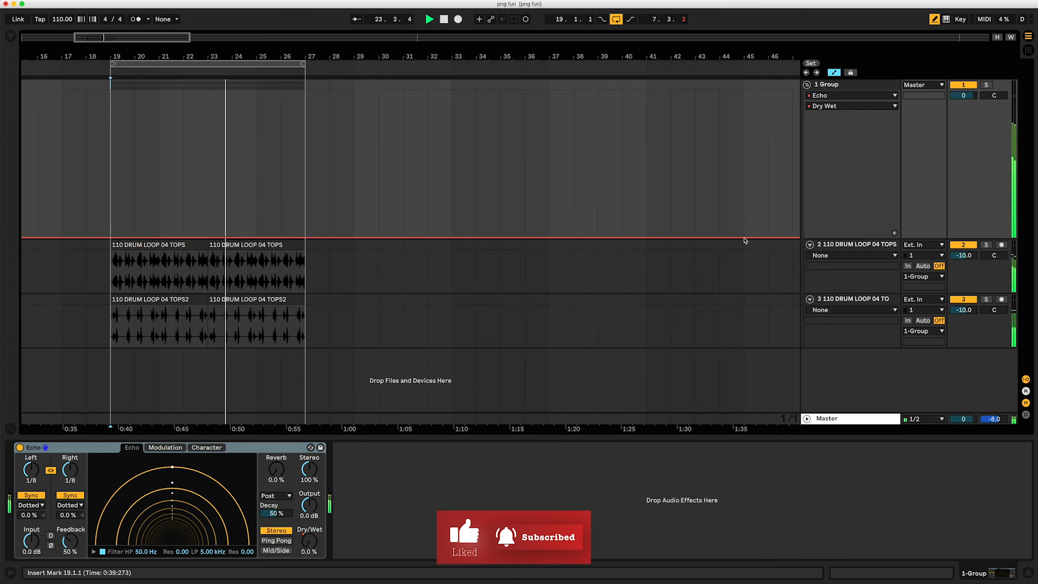
mouse_move(111, 102)
mouse_down()
mouse_move(414, 257)
mouse_move(0, 284)
mouse_up()
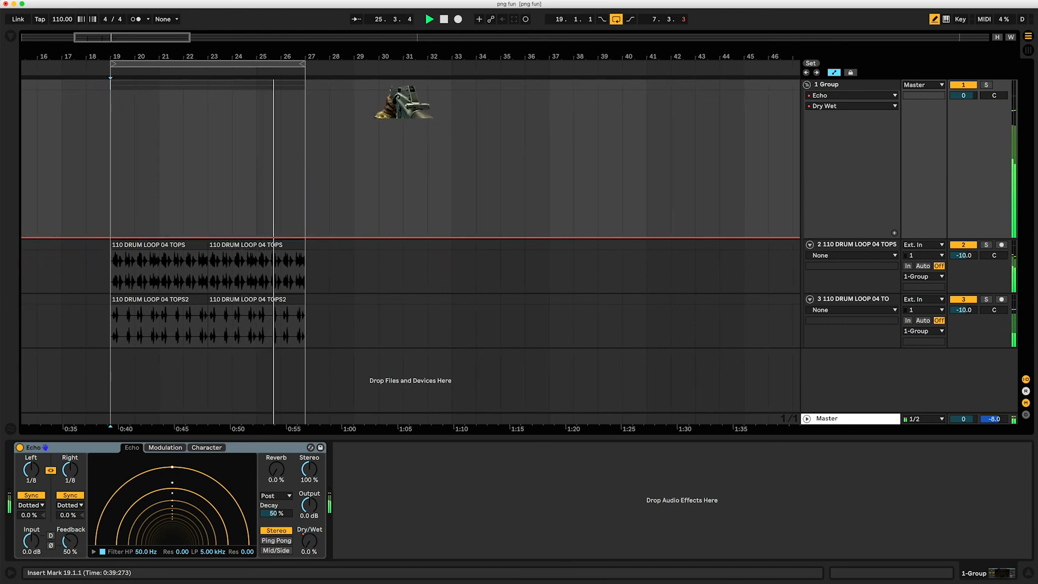